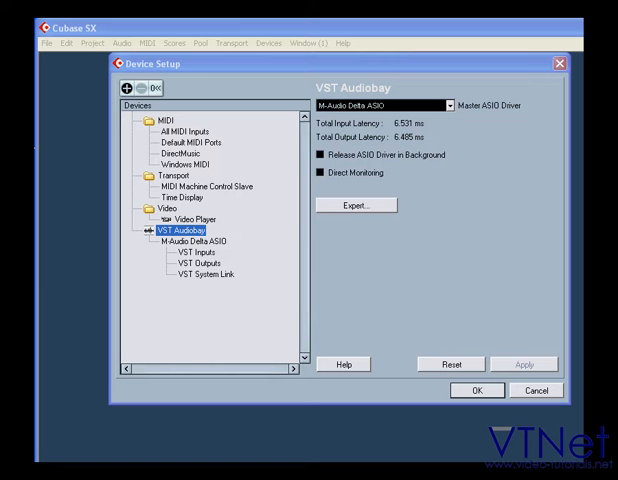
# Enable 'Release ASIO Driver in Background' on the VST Audiobay page.
pyautogui.click(320, 155)
# Enable 'Direct Monitoring' for the audio driver.
pyautogui.click(320, 173)
pyautogui.click(370, 205)
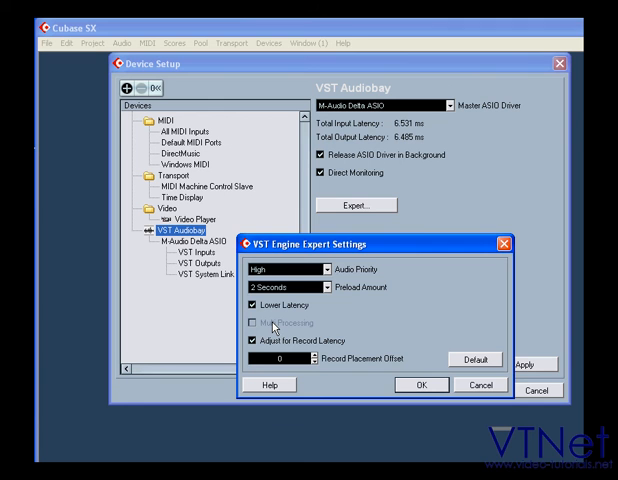
pyautogui.click(478, 386)
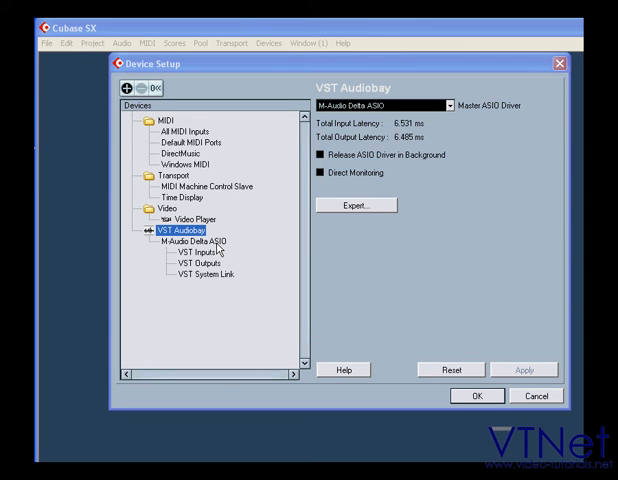
# Show the M-Audio Delta ASIO driver settings page from the Devices tree.
pyautogui.click(205, 241)
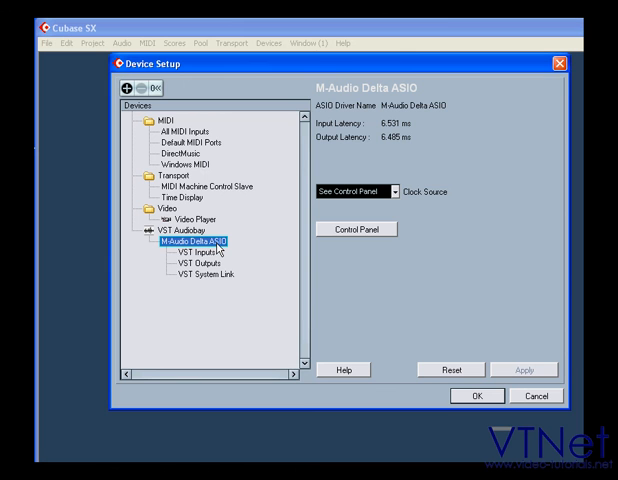